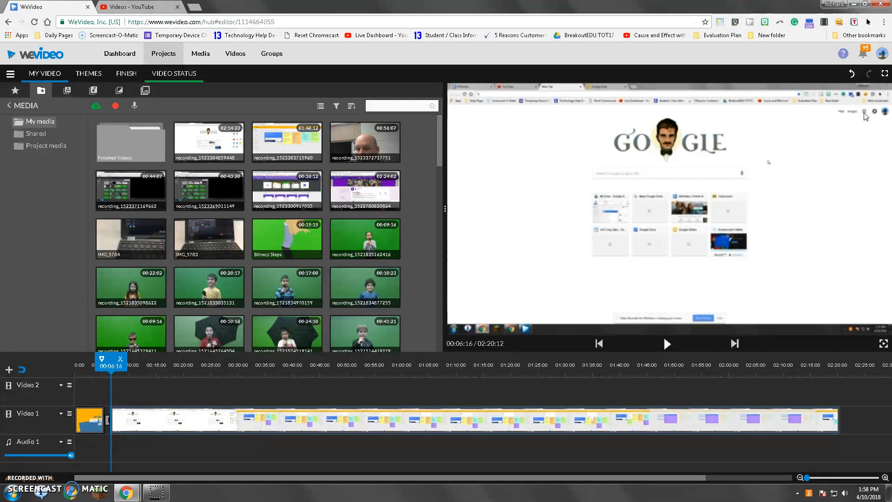
Place an Arrow callout on the Video 2 track at about 00:08:06, where the recording's pointer nears the Google apps icon
left_click(666, 344)
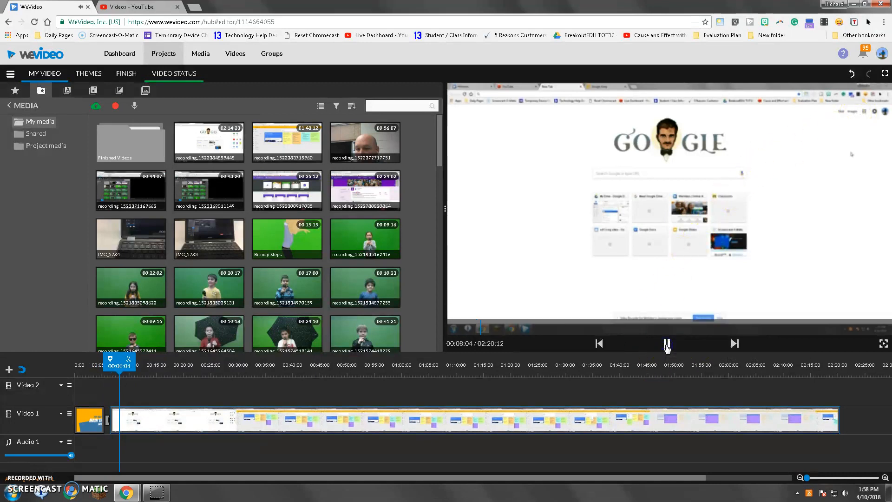
left_click(667, 345)
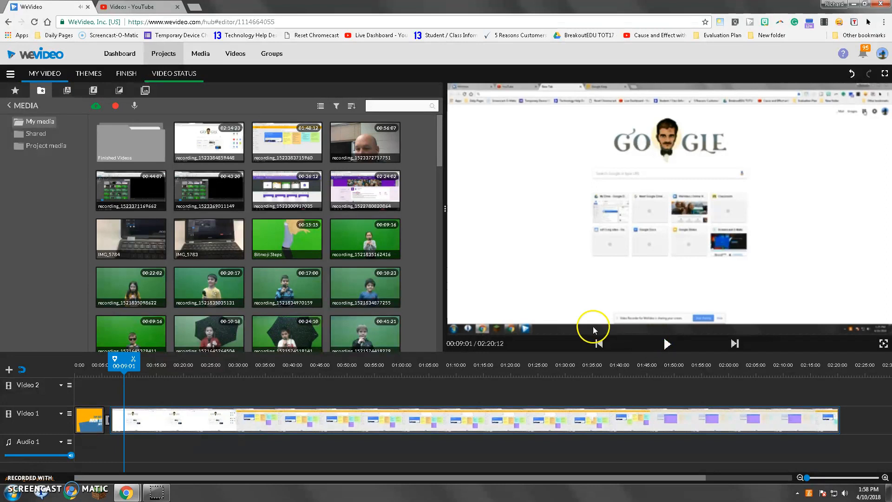
left_click(67, 92)
left_click_drag(139, 245, 99, 420)
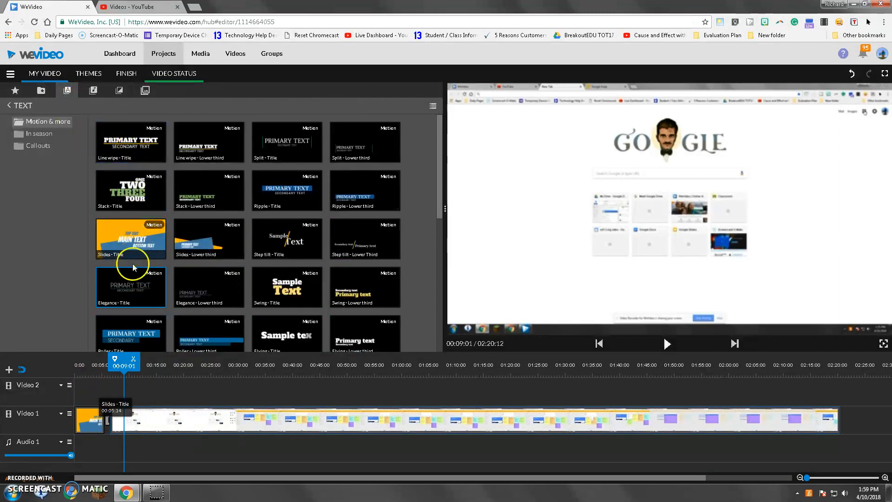
left_click(36, 146)
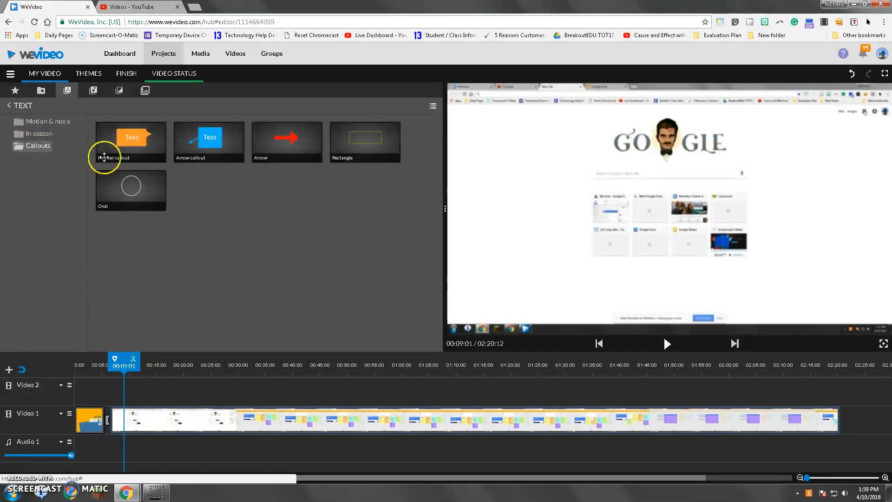
left_click_drag(290, 147, 136, 393)
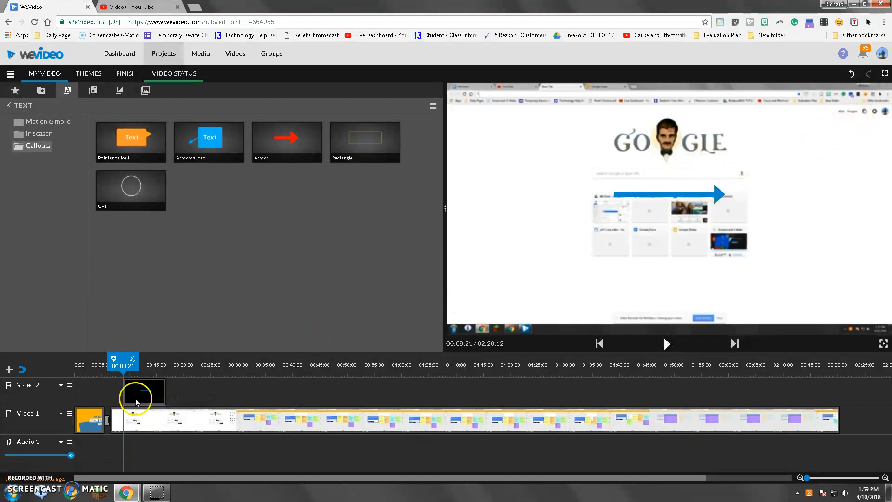
left_click_drag(130, 392, 127, 393)
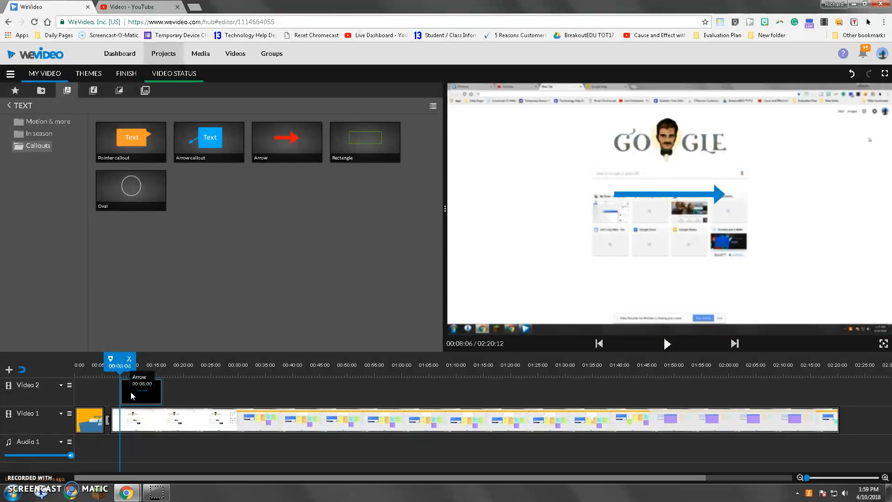
Edit the arrow callout so it is shorter, slants upward and its tip points at the Google apps icon
double_click(131, 392)
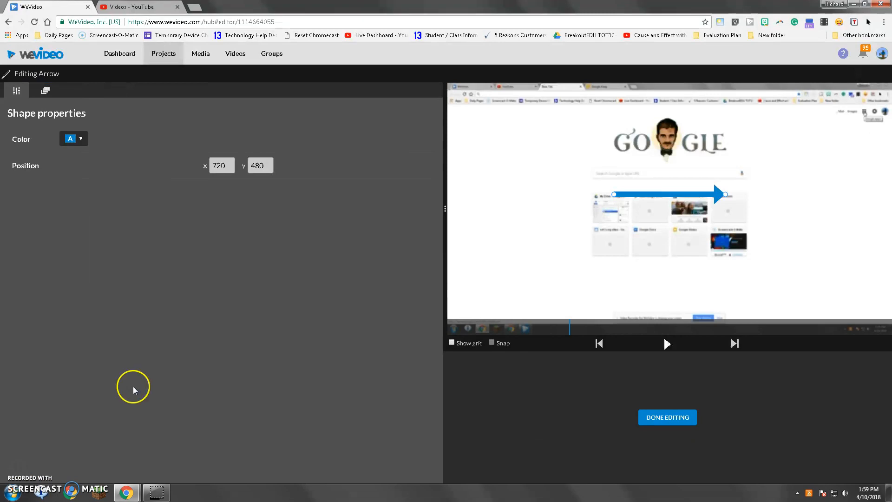
left_click_drag(686, 185, 835, 141)
left_click_drag(782, 155, 815, 168)
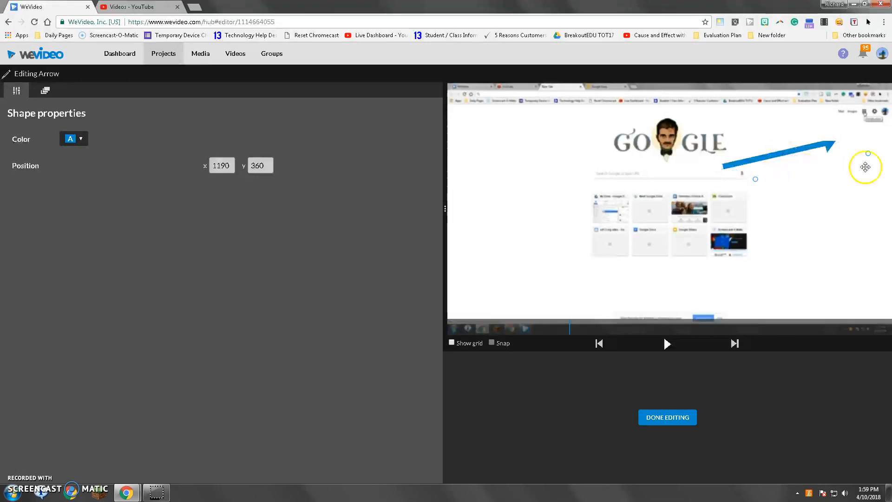
left_click_drag(869, 153, 851, 142)
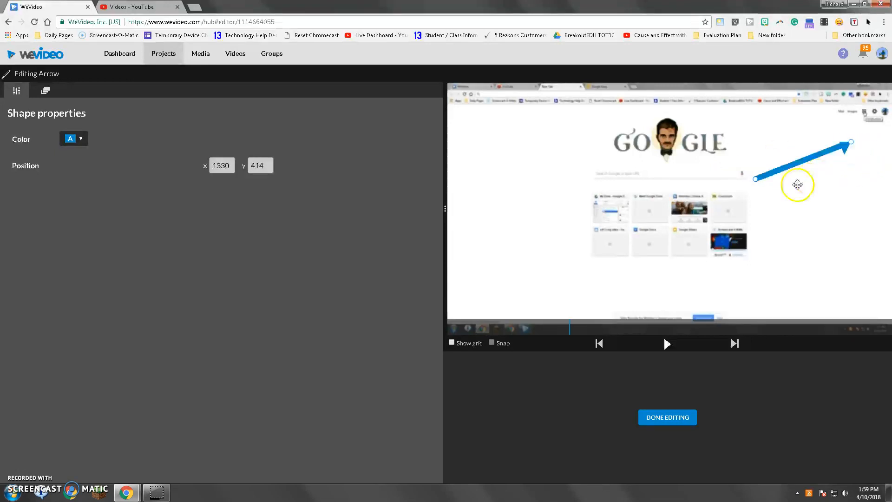
left_click_drag(755, 179, 792, 200)
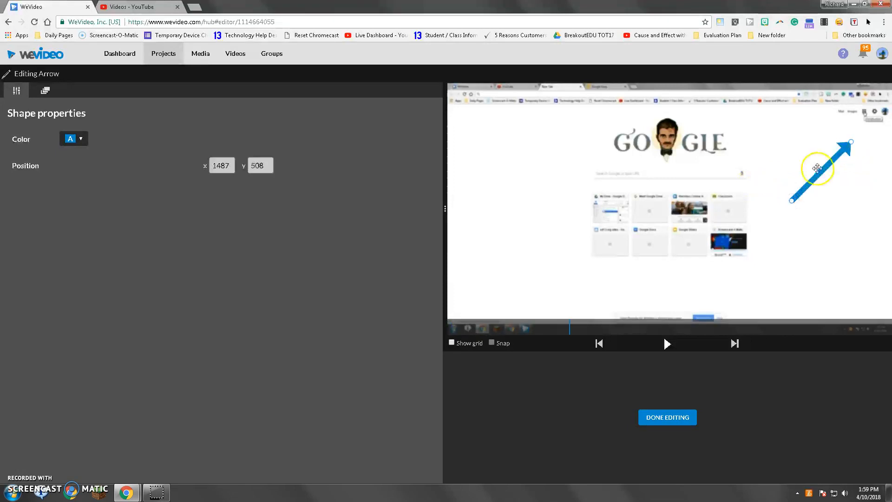
left_click_drag(841, 145, 853, 123)
left_click(836, 200)
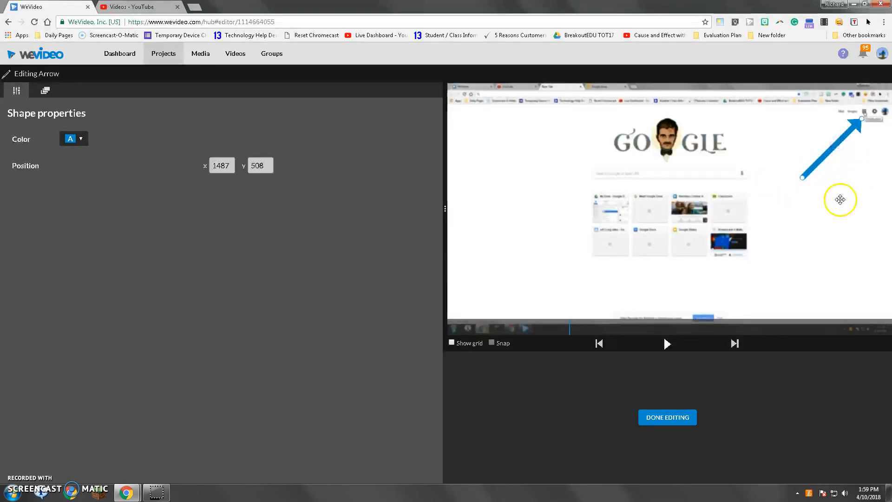
Recolor the arrow callout red, rgb(255, 0, 0), and finish editing it
left_click(79, 138)
left_click(81, 162)
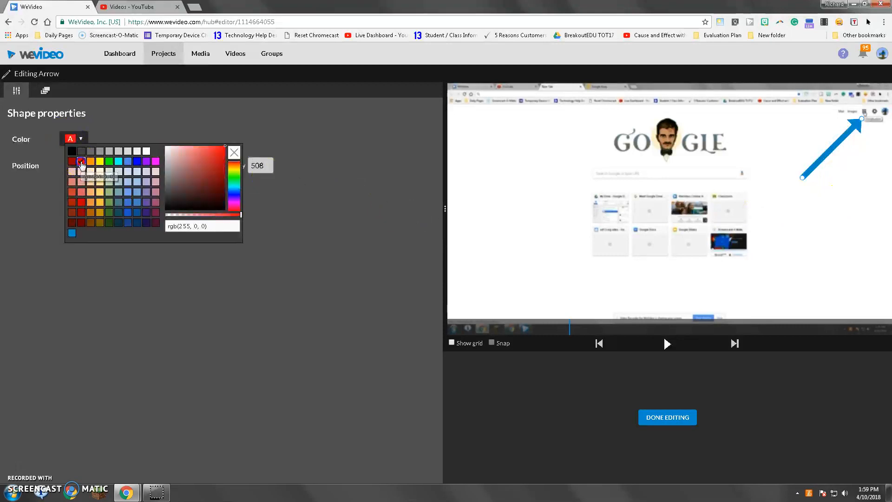
left_click(301, 290)
left_click(850, 160)
left_click(659, 418)
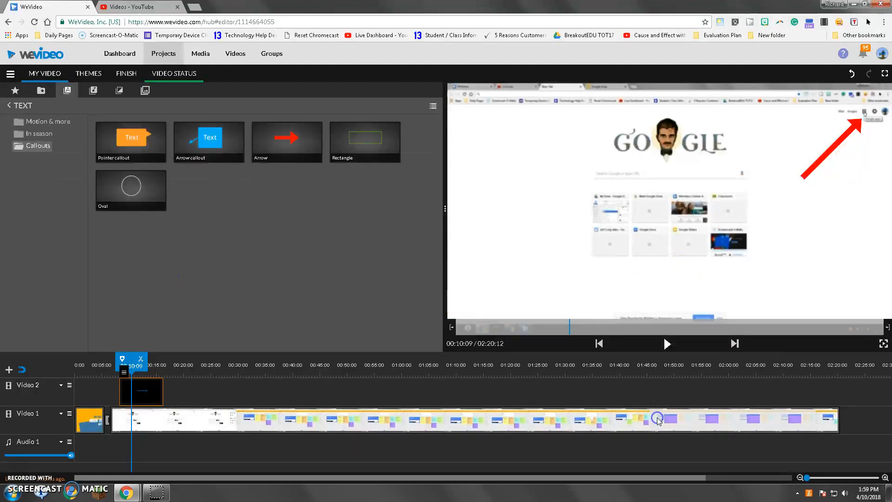
Trim the end of the arrow clip to about half its length and preview the video from just before it
left_click_drag(164, 389, 142, 391)
left_click_drag(142, 361, 110, 359)
left_click(667, 343)
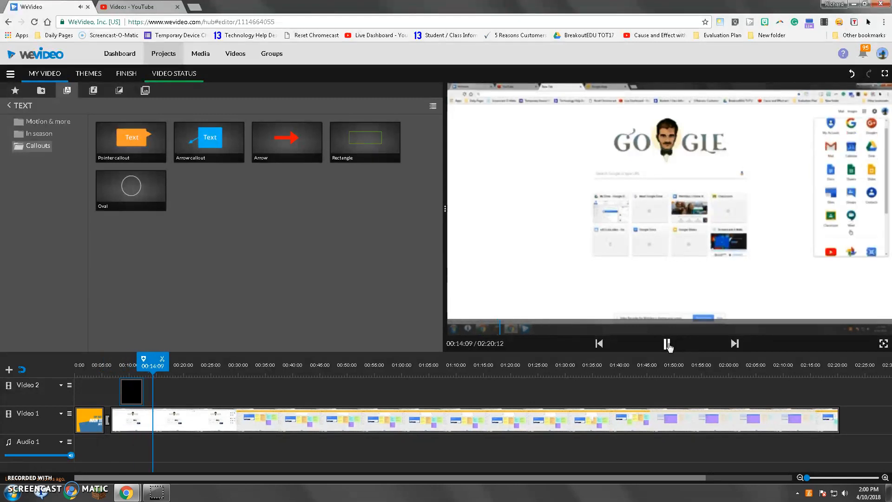
Pause at 00:16:01 and place an Oval callout on the Video 2 track there
left_click(668, 344)
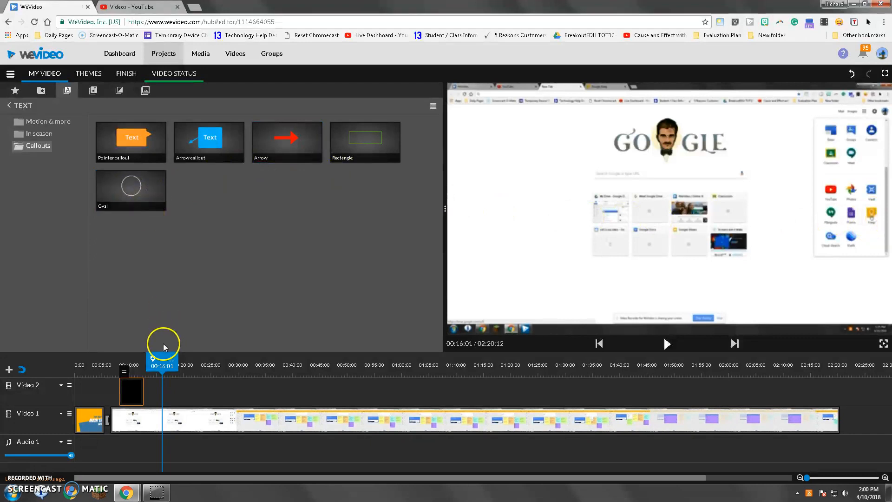
left_click(112, 199)
left_click_drag(172, 389, 174, 396)
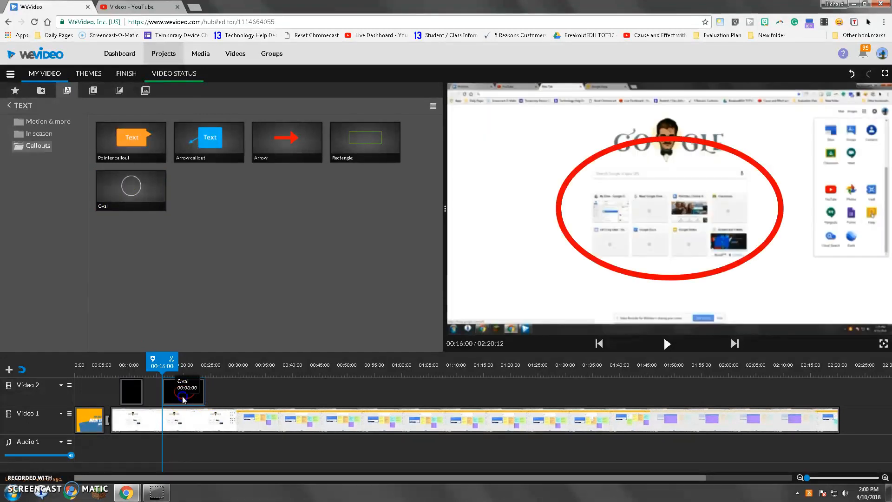
Shrink the oval and center it around the Google Keep icon in the apps list, with its stroke set to 4
double_click(181, 396)
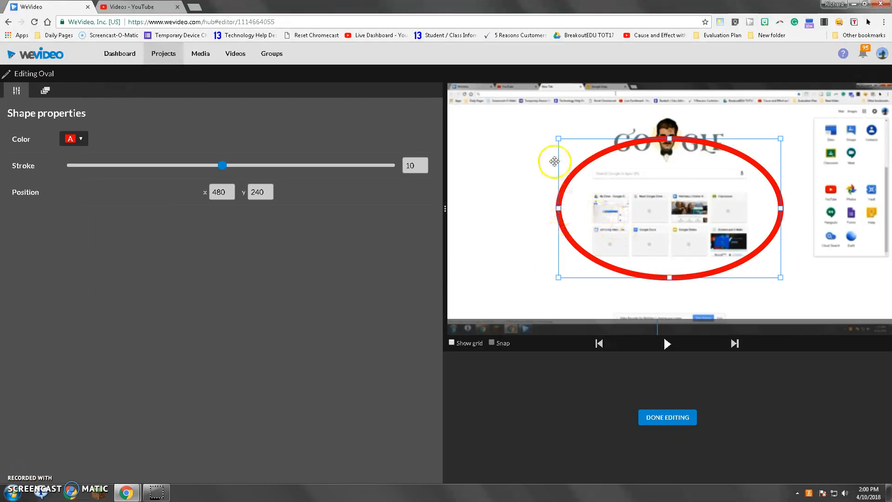
left_click_drag(557, 139, 744, 243)
left_click_drag(789, 259, 875, 221)
left_click(875, 221)
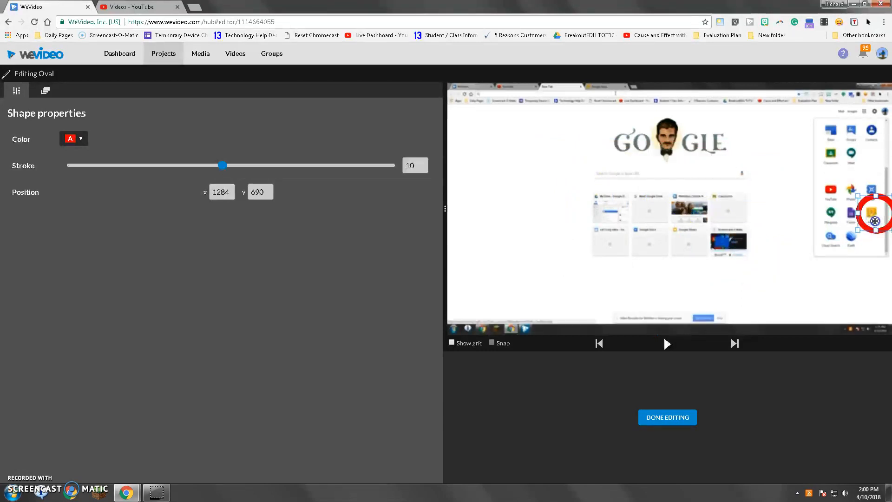
left_click(840, 223)
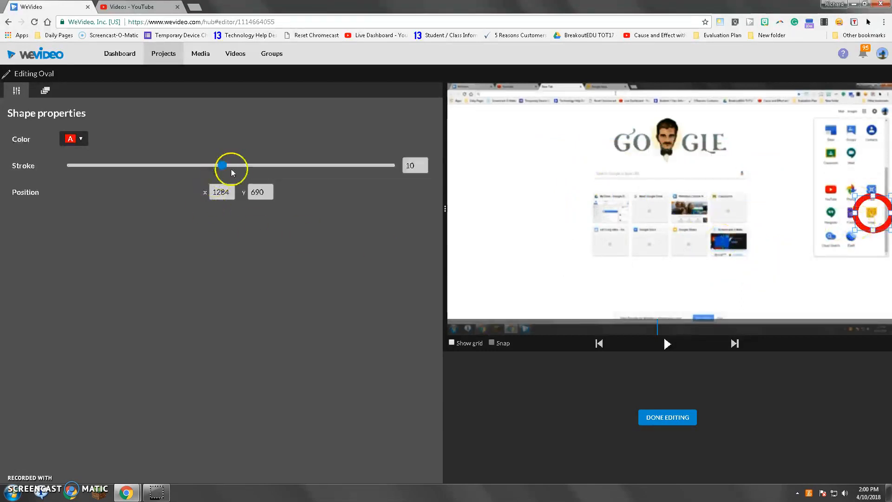
left_click_drag(221, 166, 116, 176)
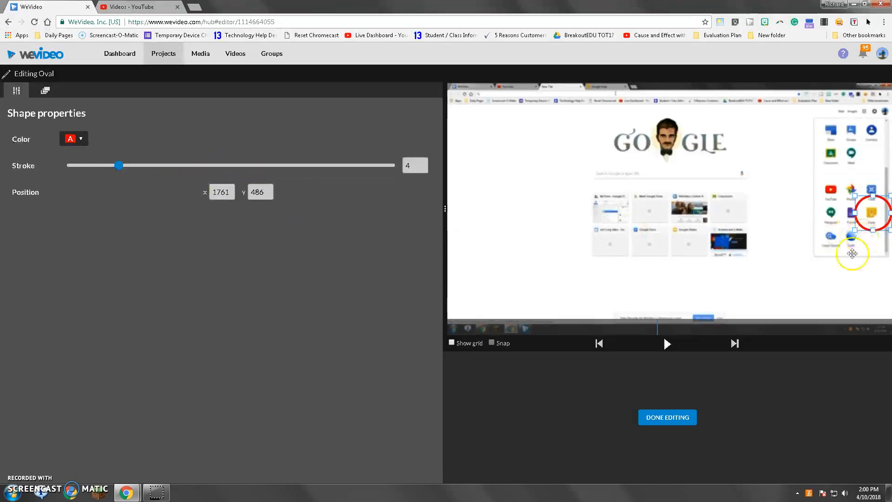
left_click(679, 418)
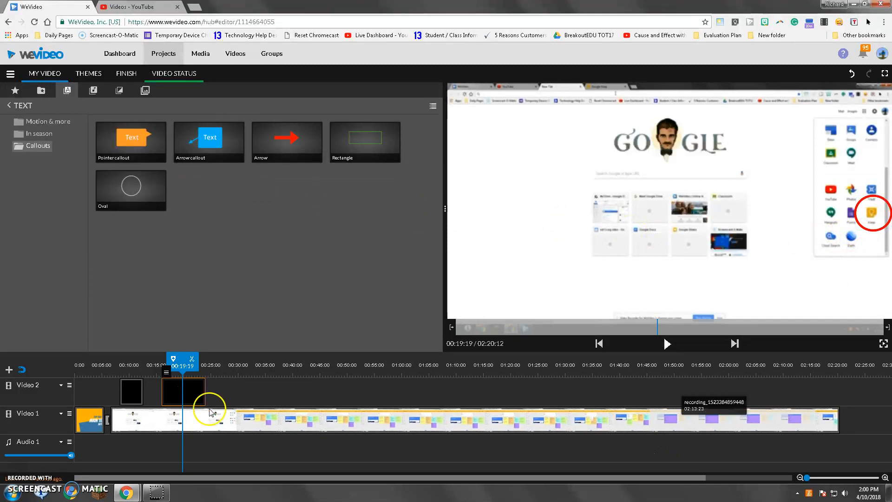
Trim the end of the oval clip to about half its length and preview both callouts from near the start
left_click_drag(205, 393, 182, 393)
left_click_drag(183, 360, 112, 362)
left_click(668, 344)
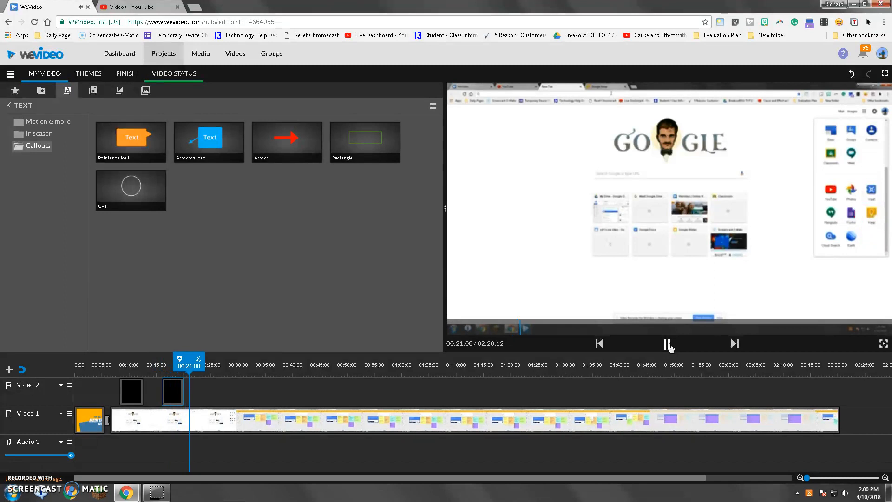
left_click(667, 344)
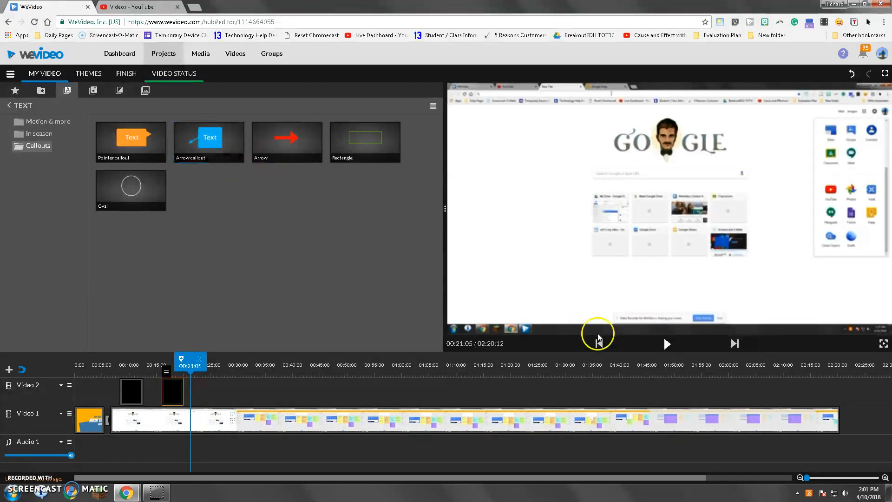
Add an Arrow callout on Video 2 at about 00:31:13, with a smaller box over Keep's upper-left area and its arrow aimed at the note field
left_click_drag(189, 363, 249, 361)
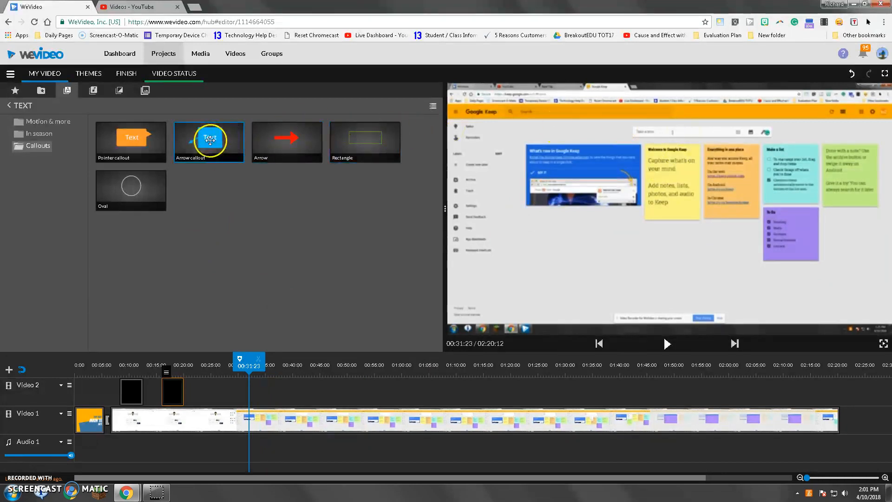
left_click_drag(210, 145, 260, 402)
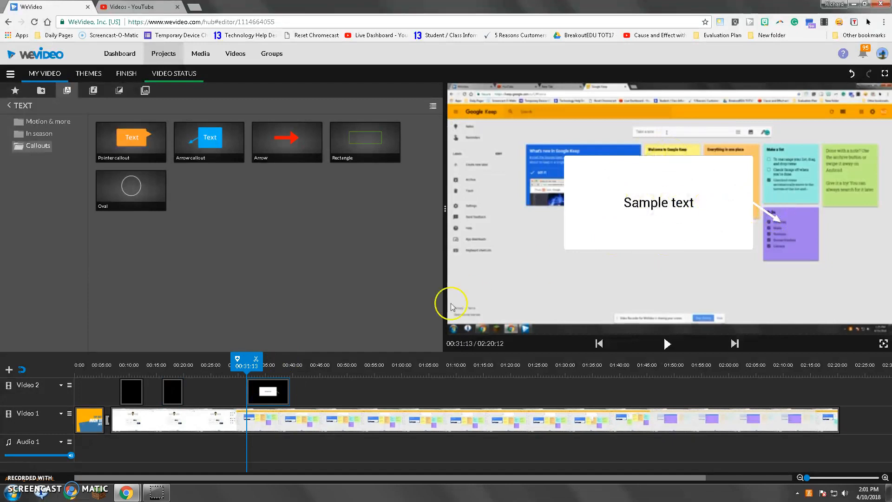
double_click(270, 395)
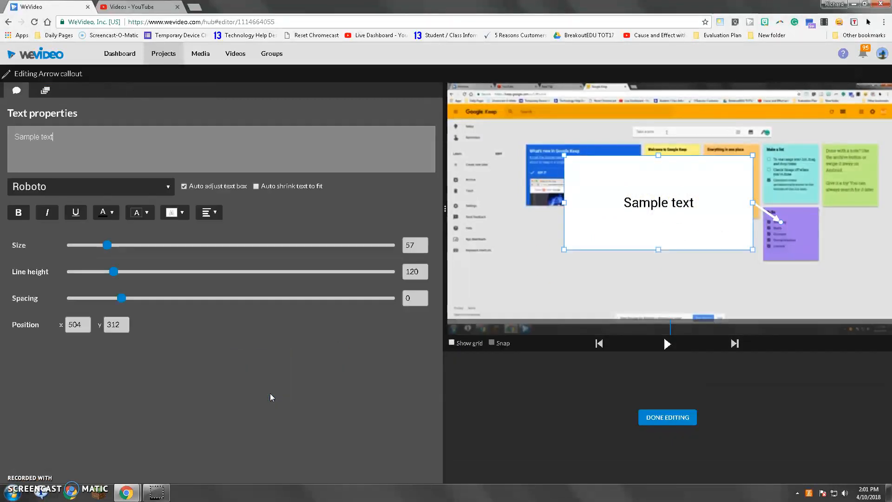
left_click_drag(701, 225, 594, 166)
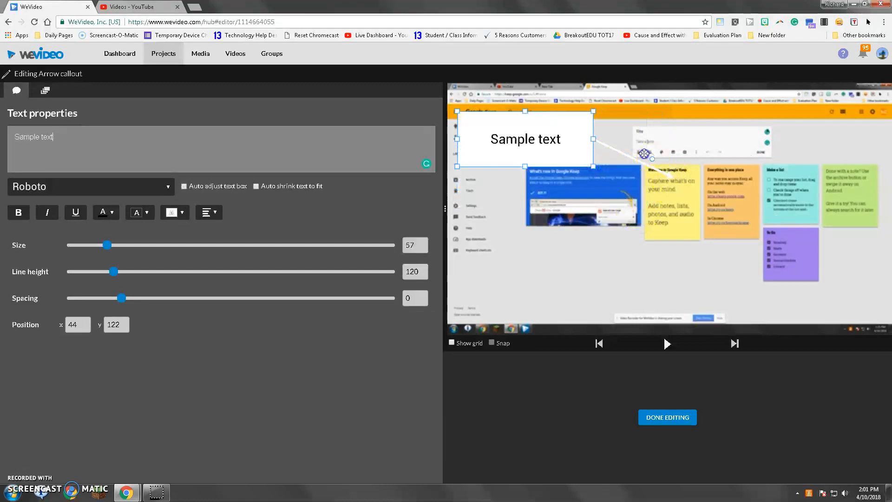
left_click(626, 135)
left_click_drag(626, 135, 630, 137)
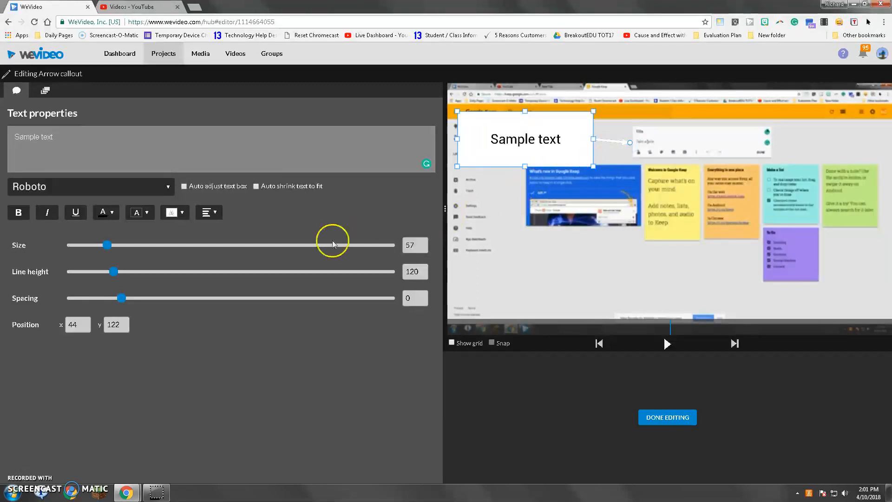
Replace the arrow callout's sample text with "Click to open"
left_click(54, 138)
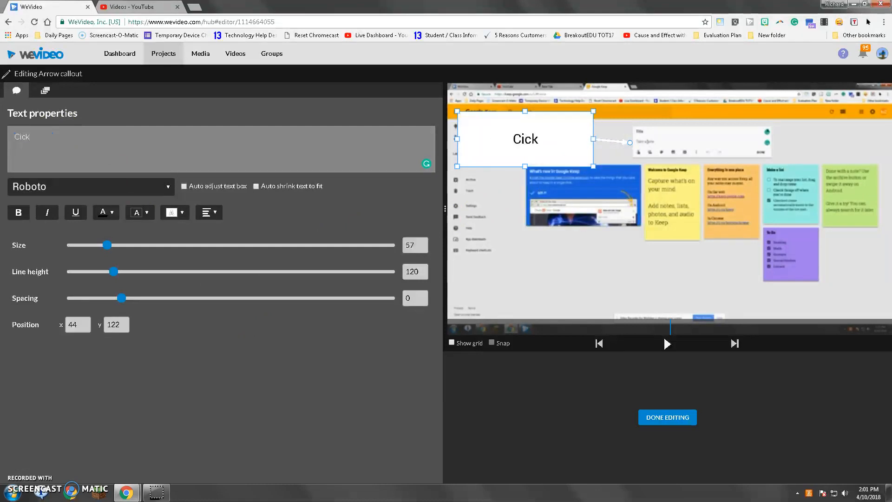
type("l")
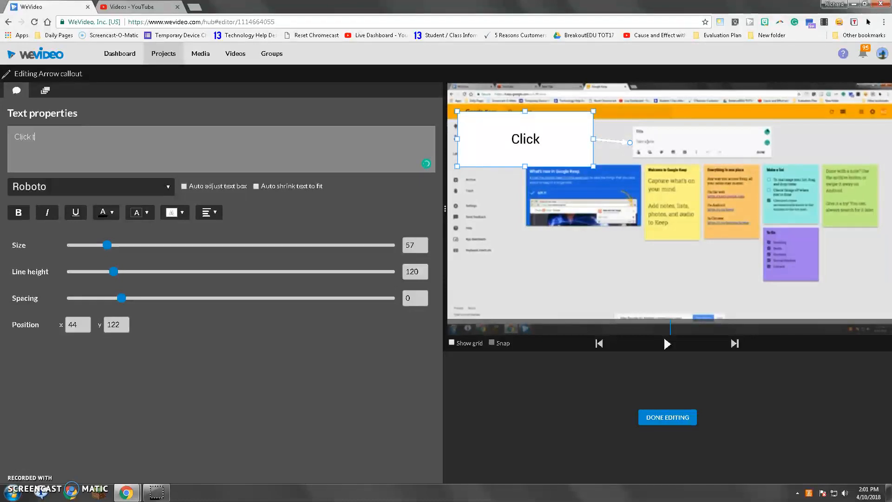
type("n")
left_click(28, 147)
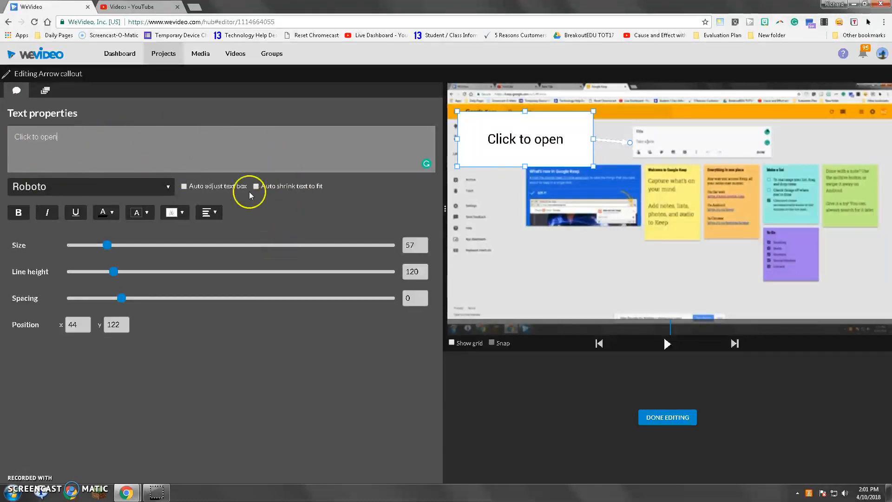
Set the callout's background to red, rgb(255, 0, 0), shrink its box closely around the text and finish editing
left_click(184, 214)
left_click(182, 235)
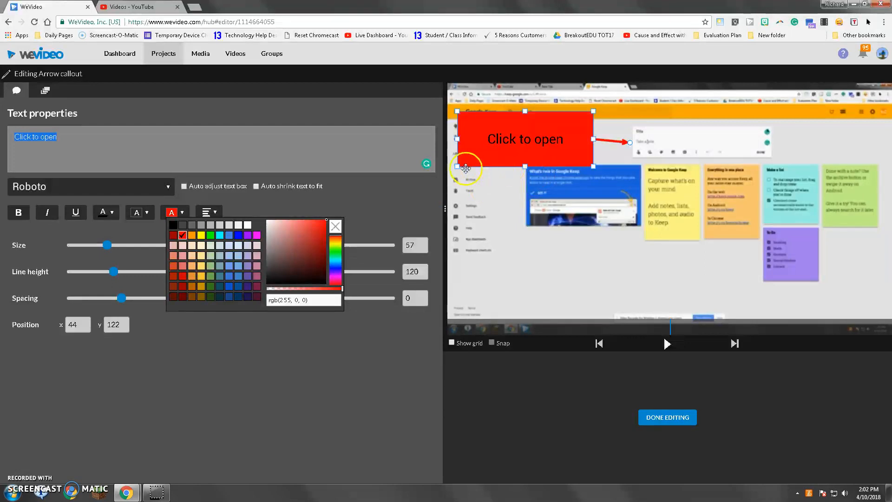
left_click_drag(457, 167, 486, 138)
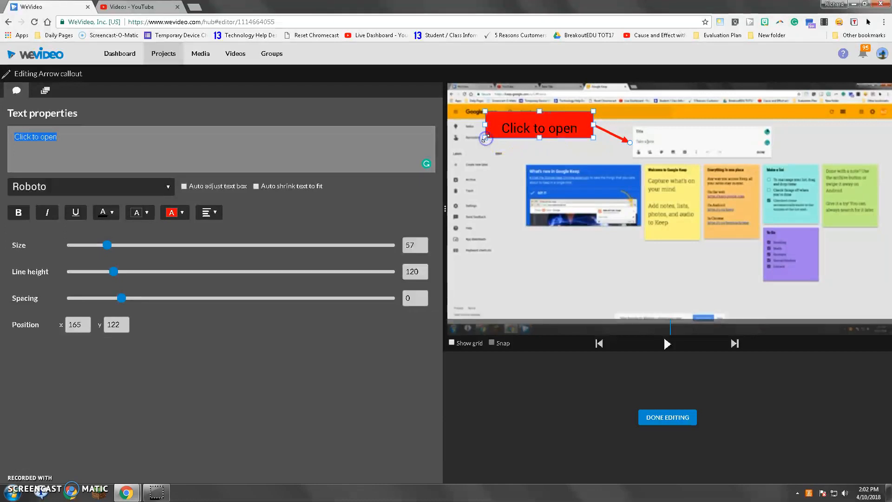
left_click(668, 418)
Trim the end of the text callout's clip to about half its length and preview from about 00:28:07
left_click_drag(288, 390, 229, 362)
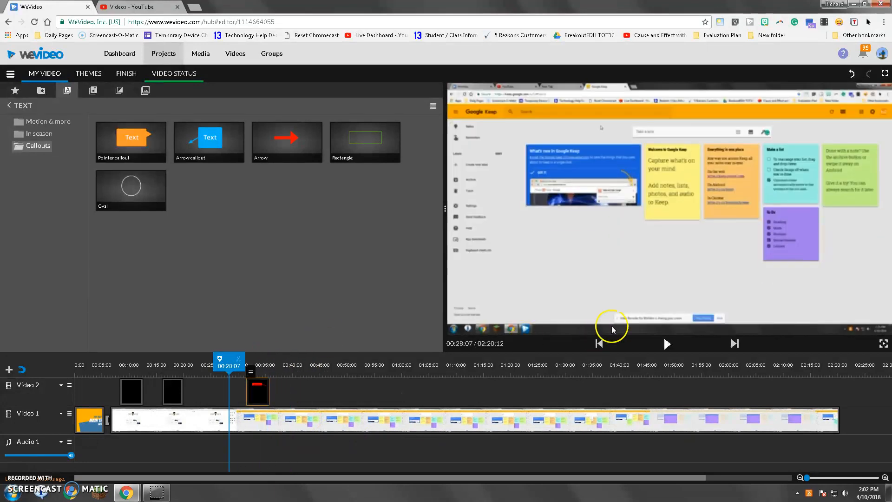
left_click(666, 344)
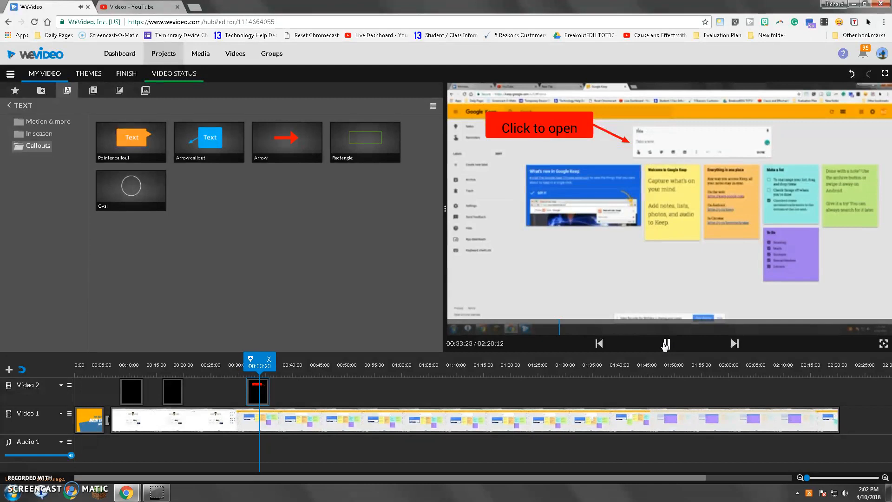
Move the "Click to open" callout clip earlier to start at about 00:29:16 and re-aim its arrow at the collapsed note field
left_click(665, 344)
left_click_drag(255, 393, 246, 393)
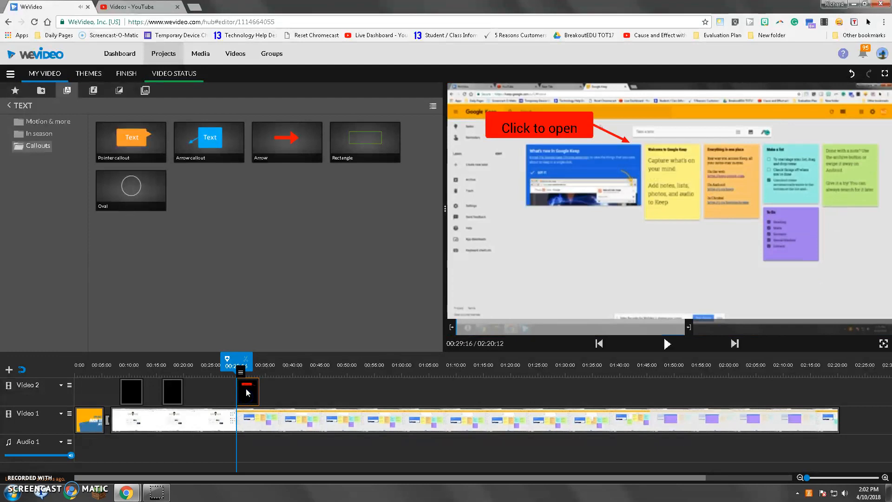
double_click(247, 392)
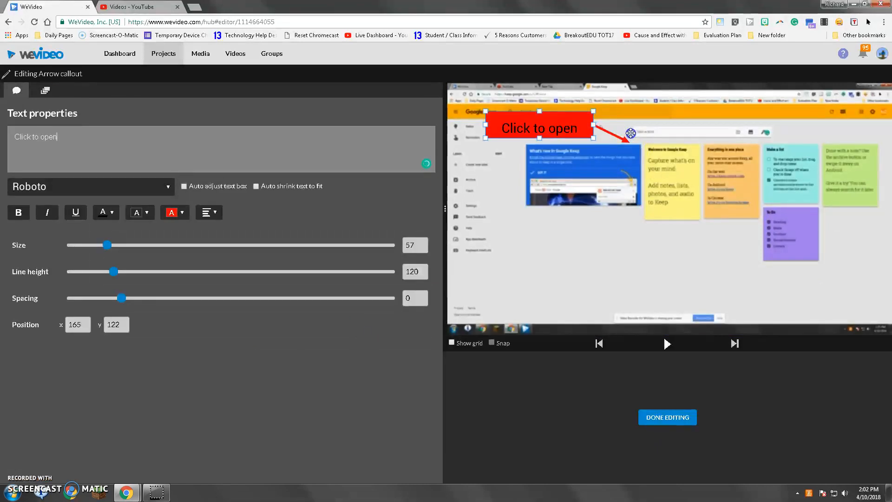
left_click(667, 418)
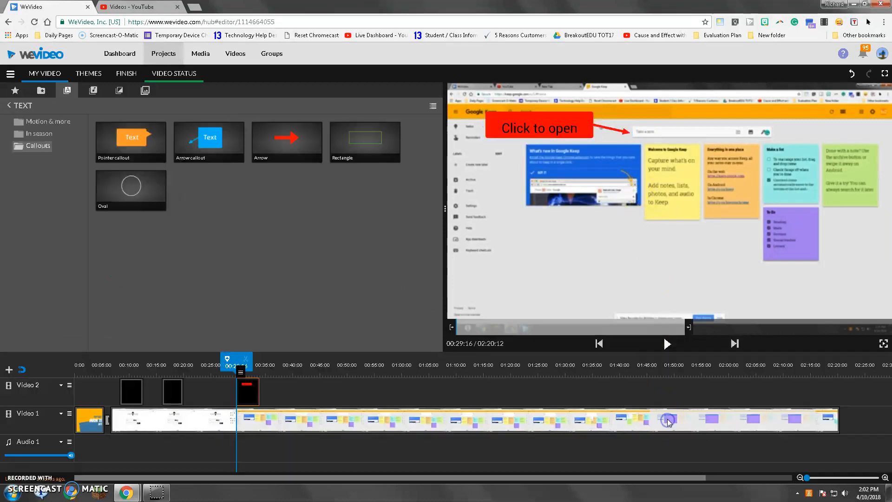
Preview the repositioned callout from about 00:27:02 and stop playback at about 00:36:14
left_click_drag(231, 357, 218, 358)
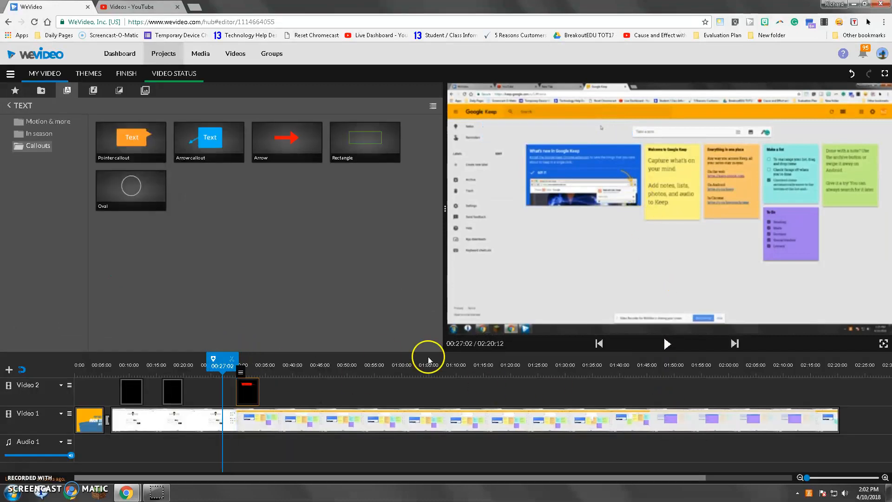
left_click(669, 344)
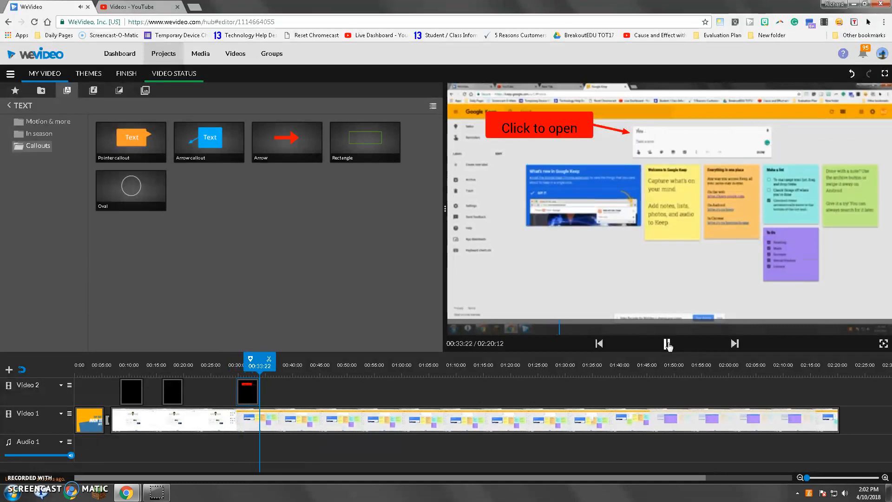
left_click(666, 344)
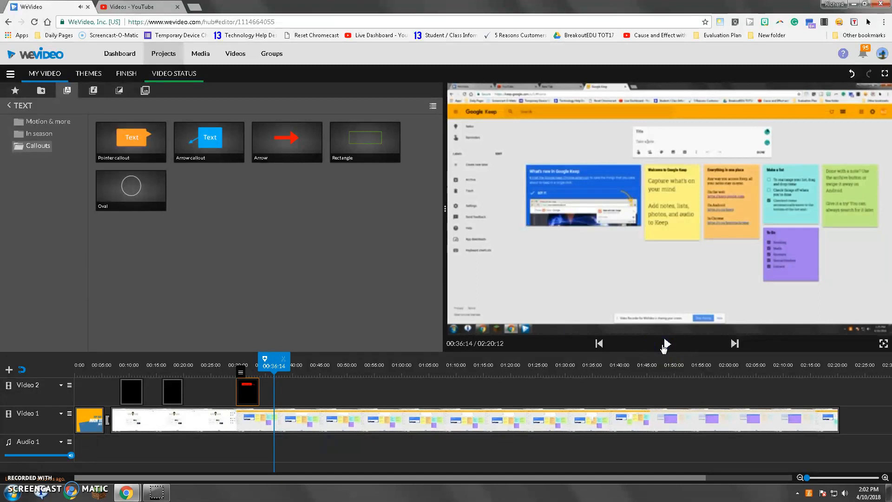